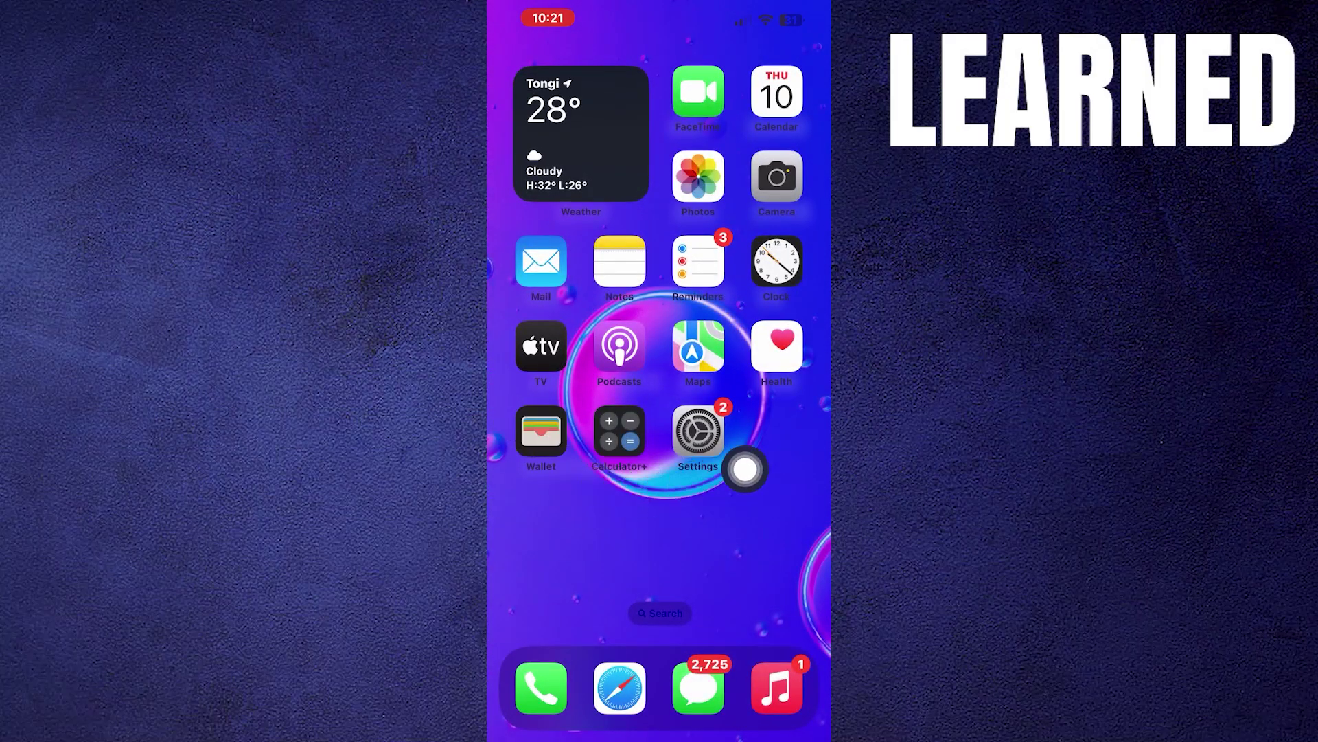
Launch Settings from the Home Screen
left_click(698, 430)
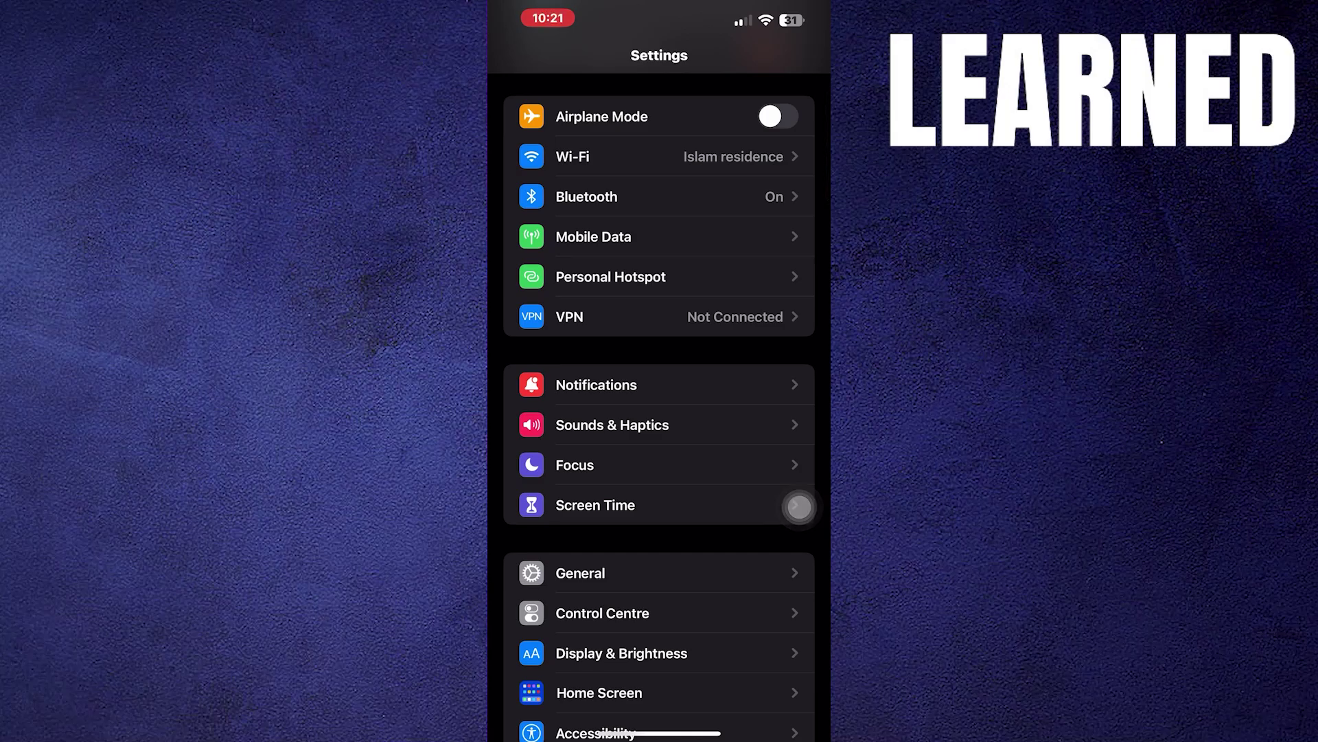
Switch on Guided Access and its Accessibility Shortcut, then go to Passcode Settings
left_click(795, 561)
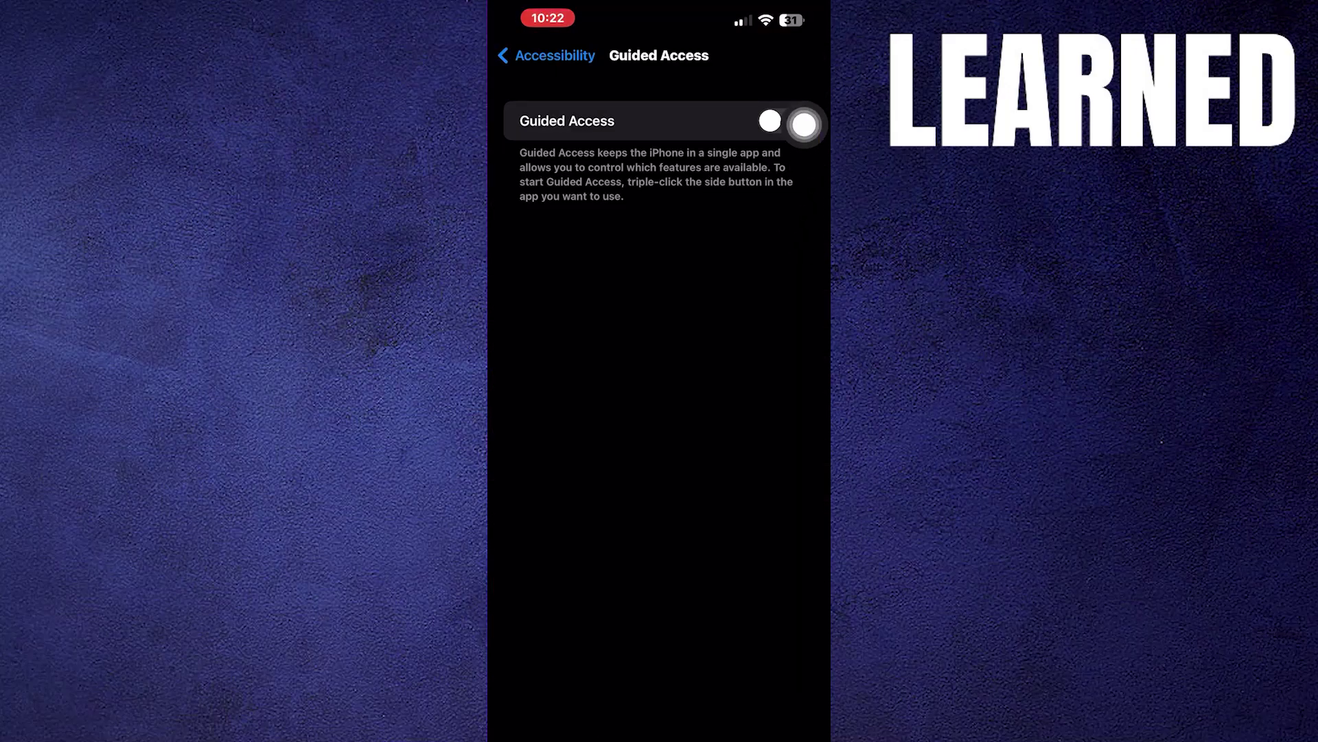
left_click(779, 121)
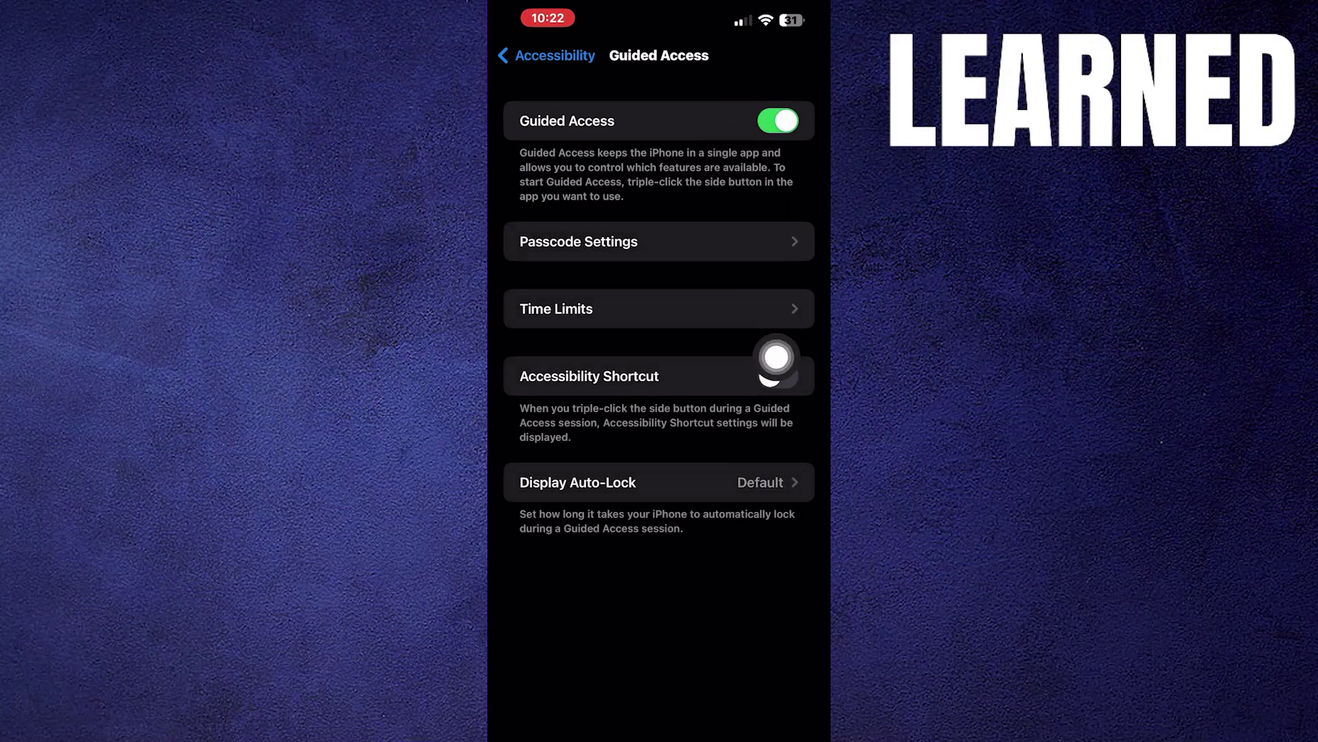
left_click(791, 375)
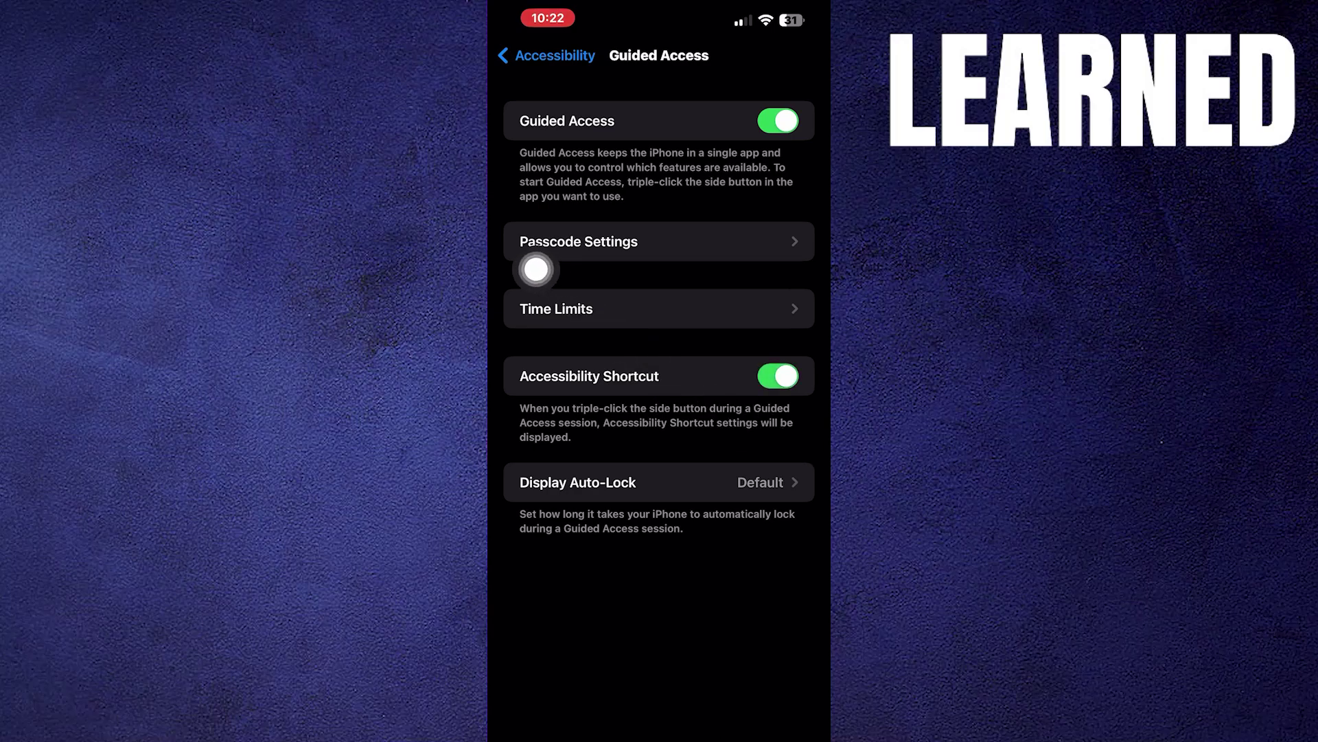
left_click(800, 243)
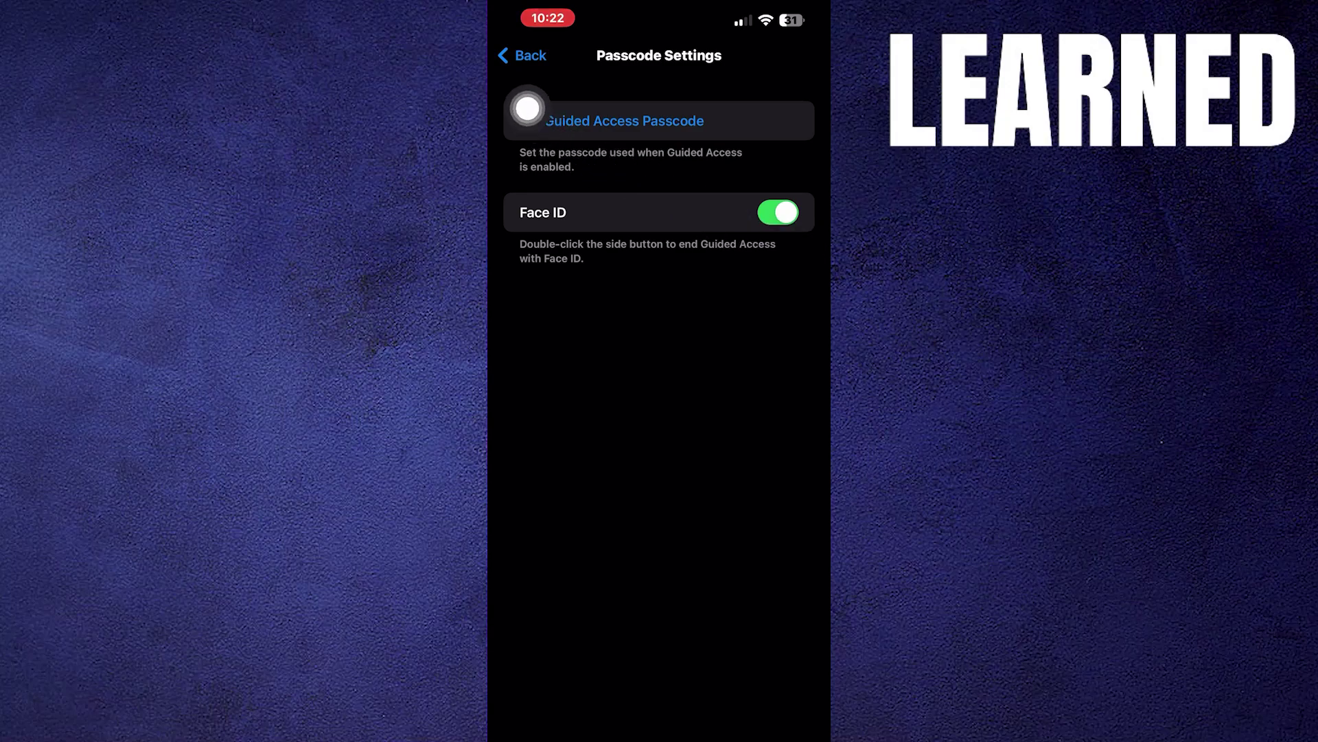
Begin setting a six-digit Guided Access passcode
left_click(800, 152)
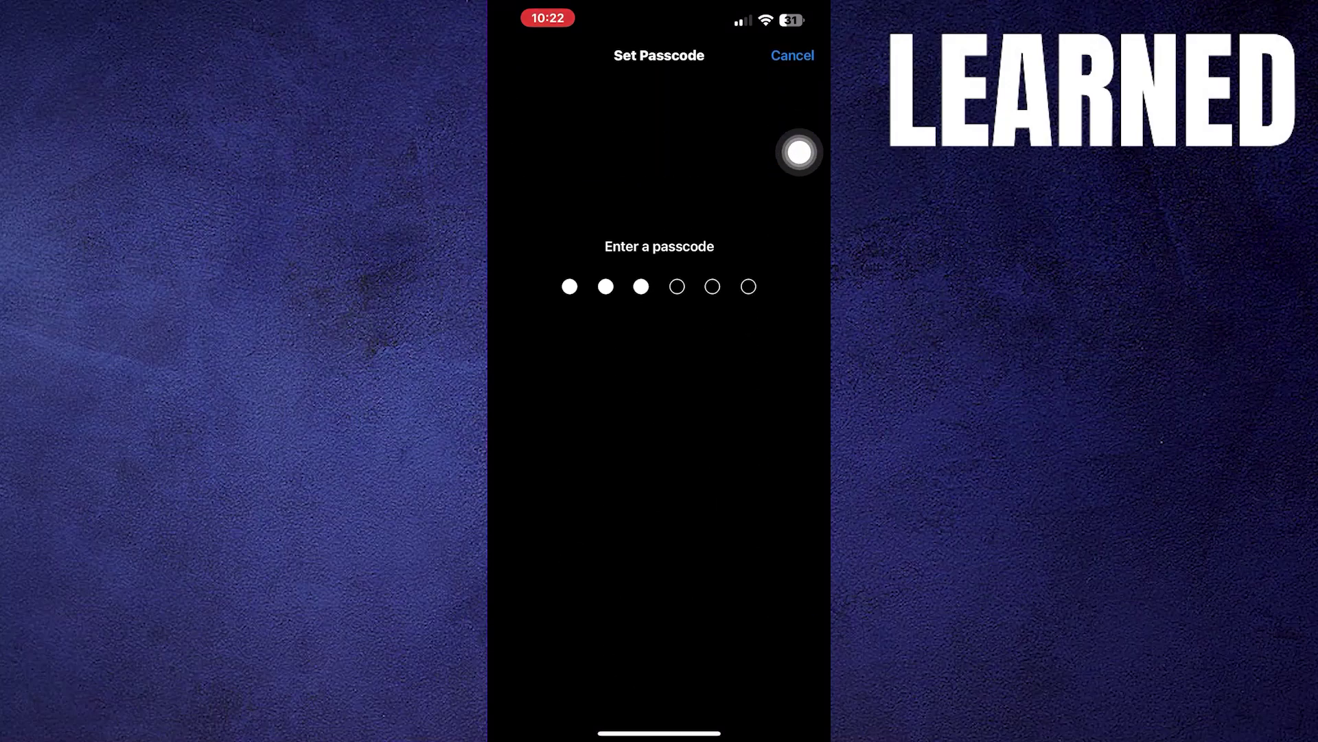
type("11")
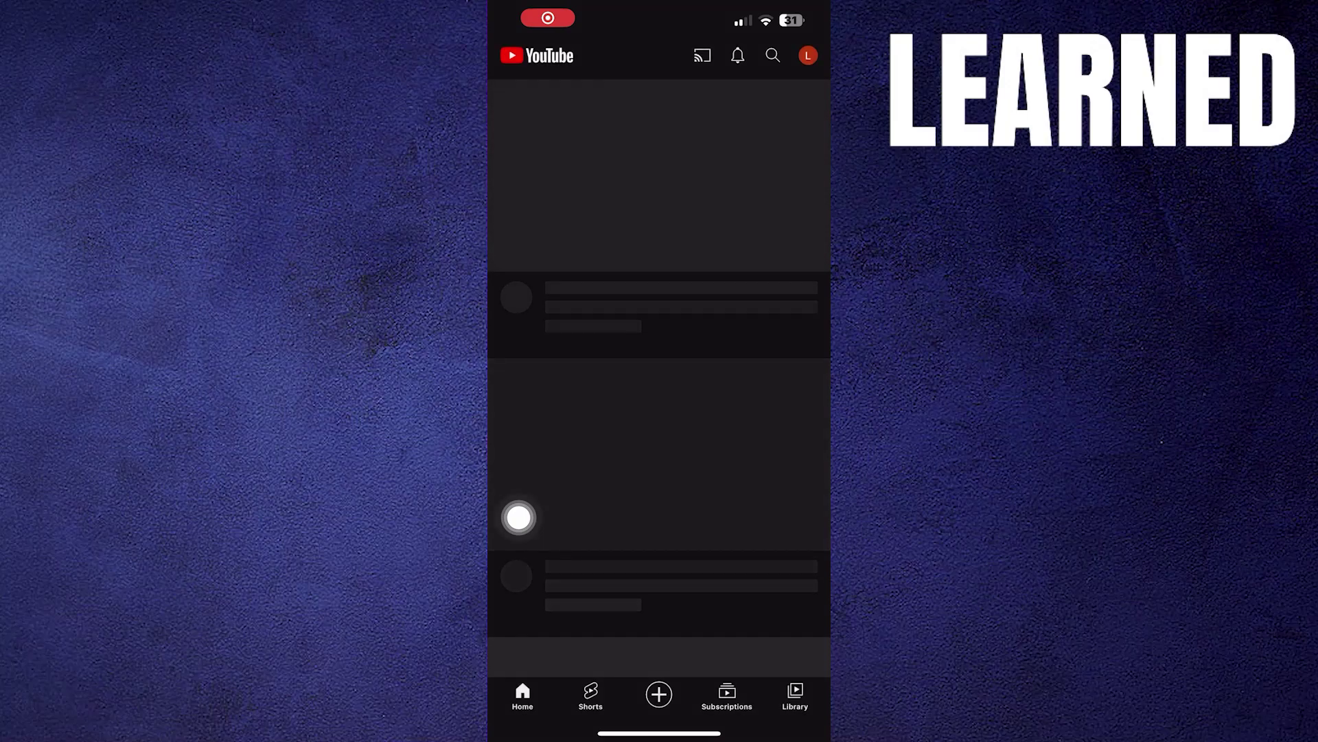
scroll(659, 412, "down", 3)
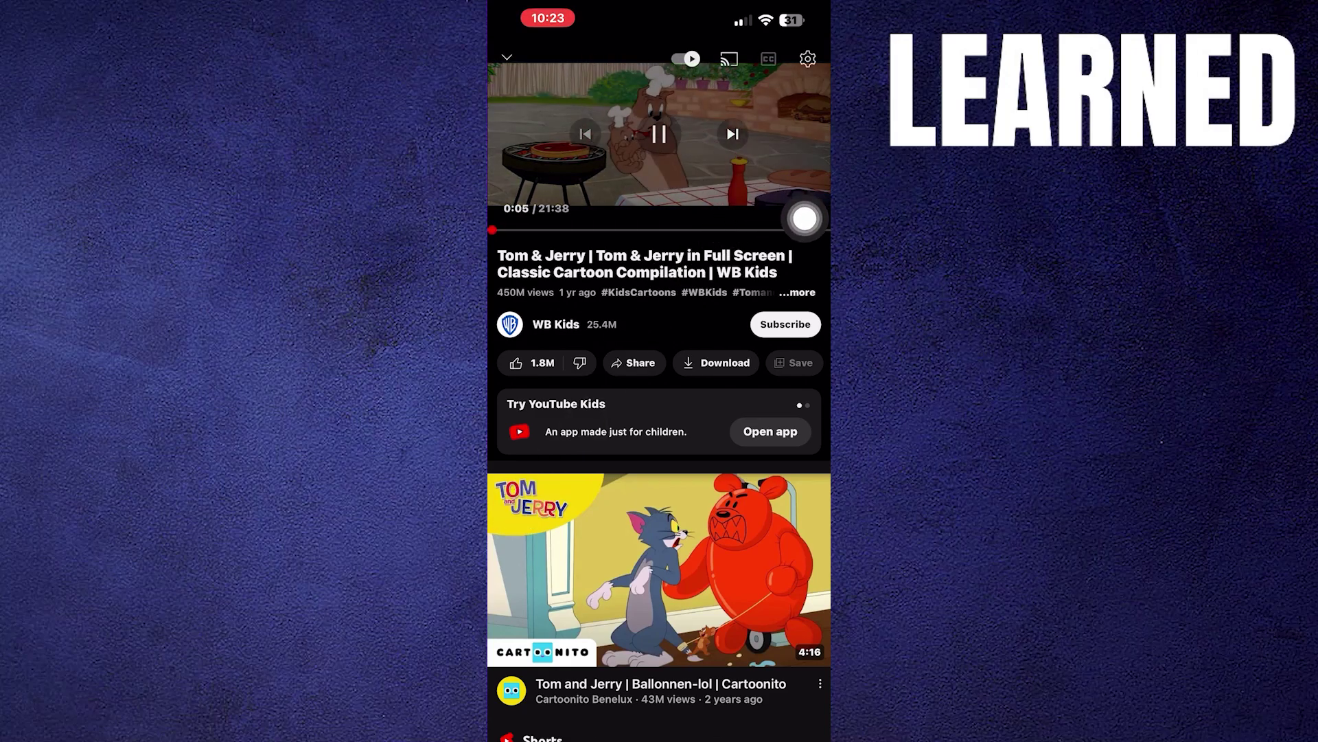
Play the Tom & Jerry video full screen and disable Touch in Guided Access options
left_click(808, 209)
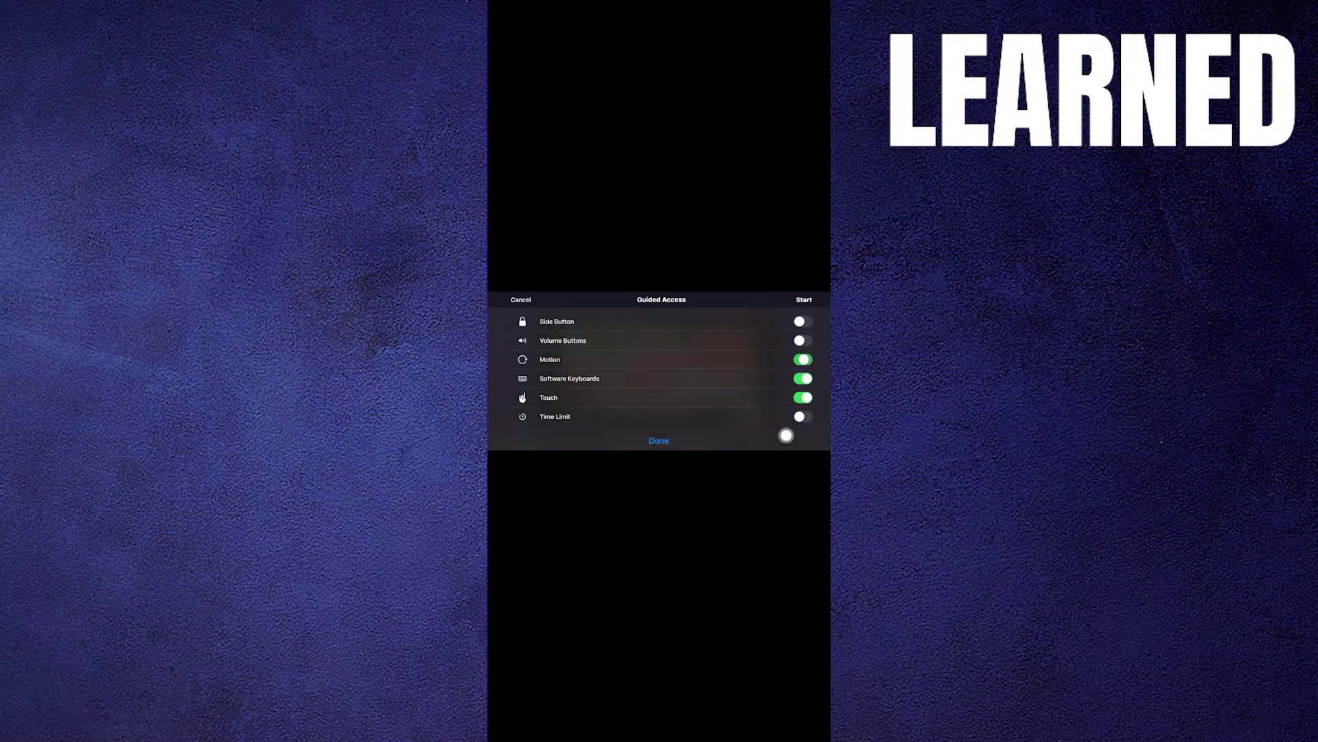
left_click(803, 397)
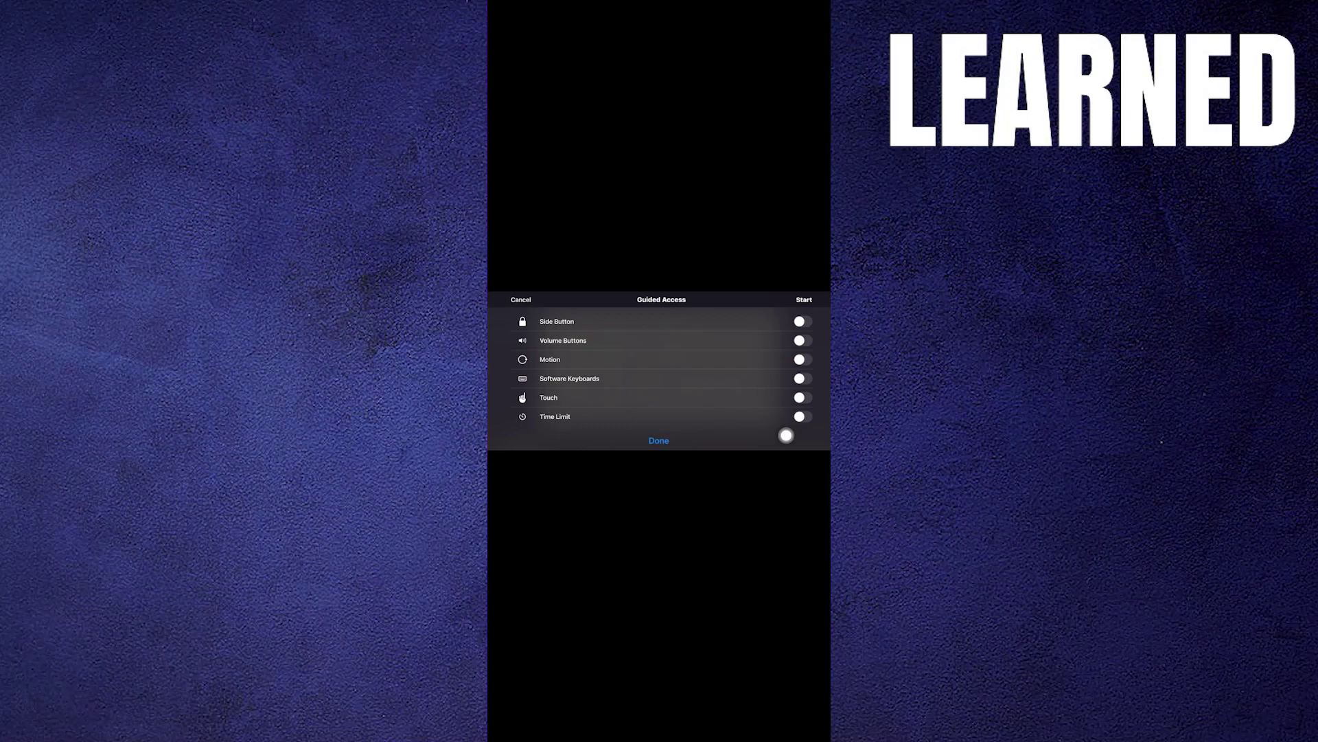
Close the Guided Access options with Done and start the session on the video
left_click(694, 441)
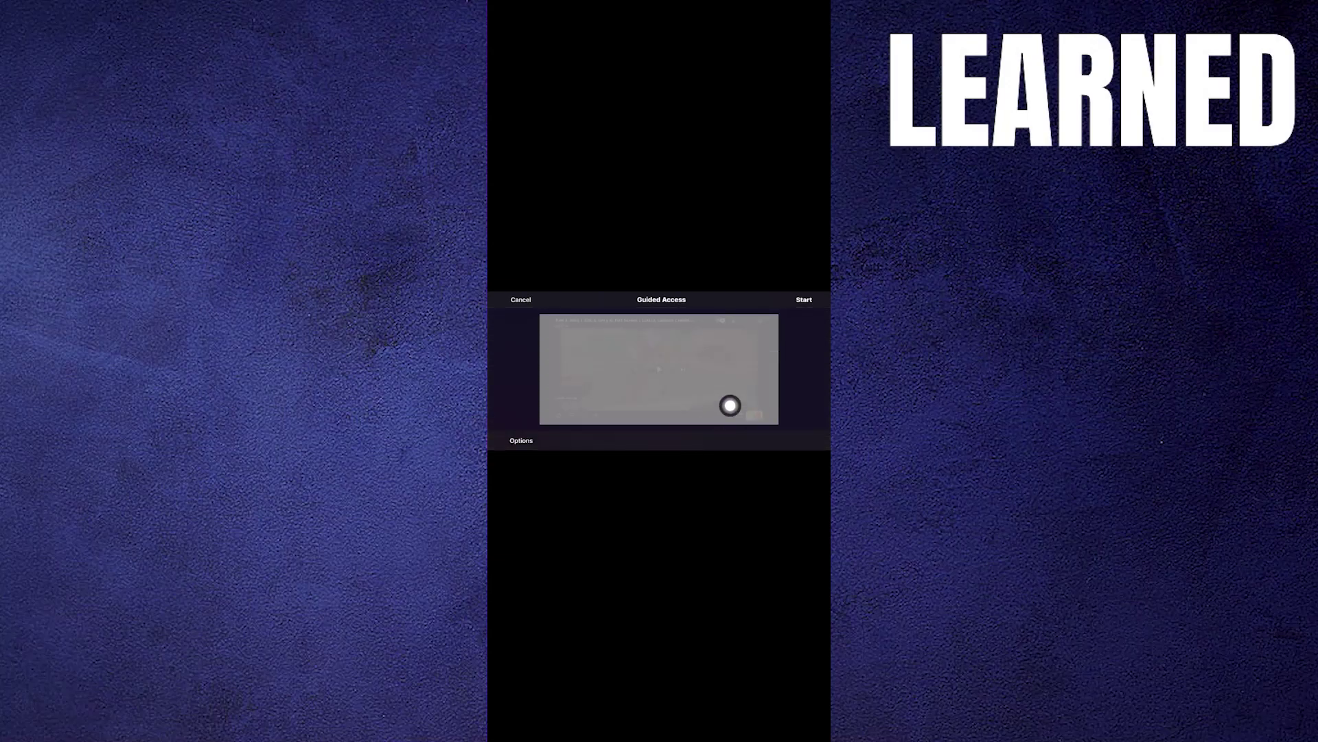
left_click(798, 299)
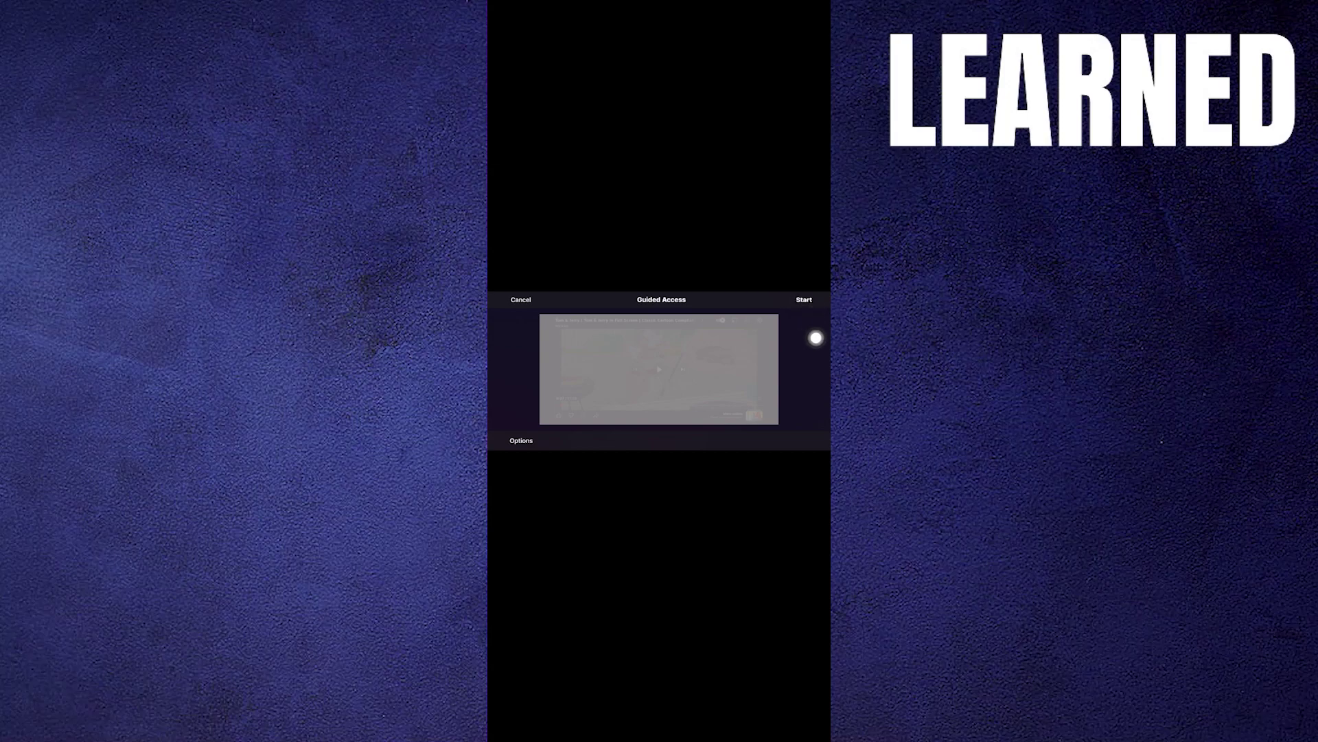